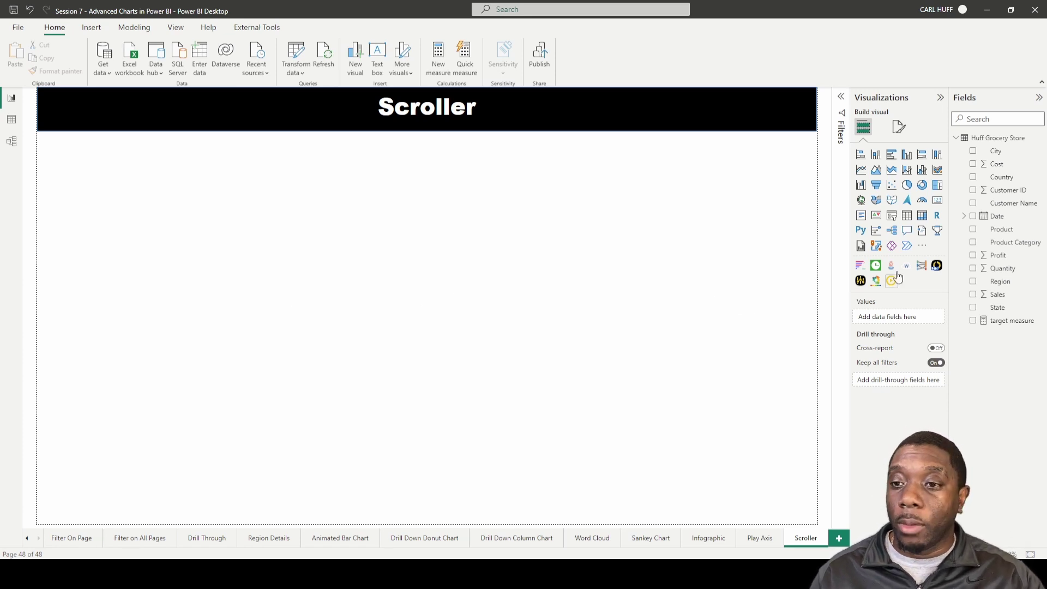
# Open the Get more visuals options from the Visualizations pane ellipsis
pyautogui.click(920, 246)
# Search AppSource for 'scrol', add the Scroller visual, and confirm the successful import
pyautogui.click(960, 250)
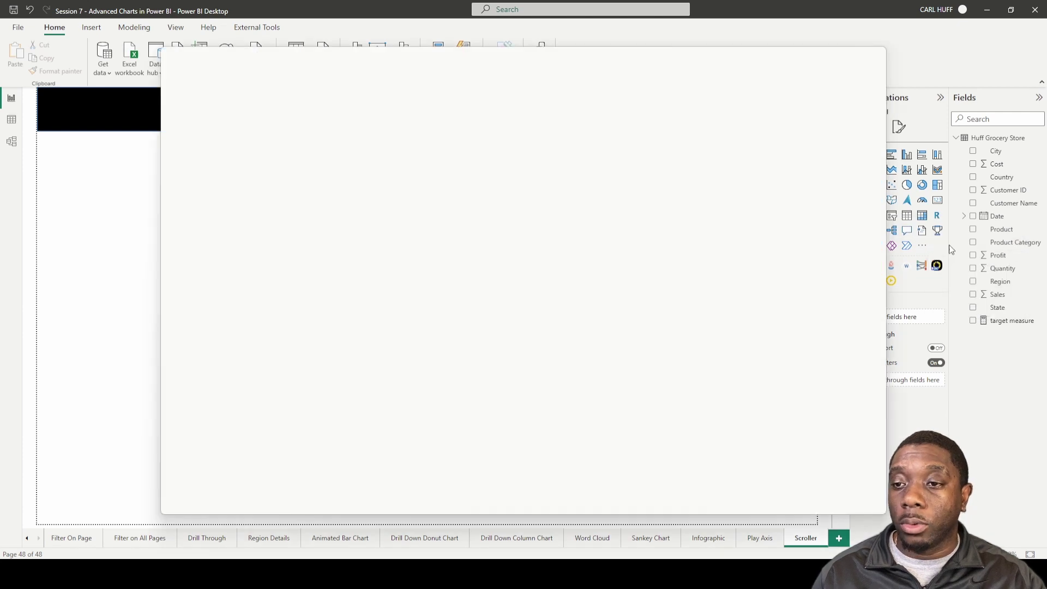
pyautogui.click(829, 133)
pyautogui.write('s')
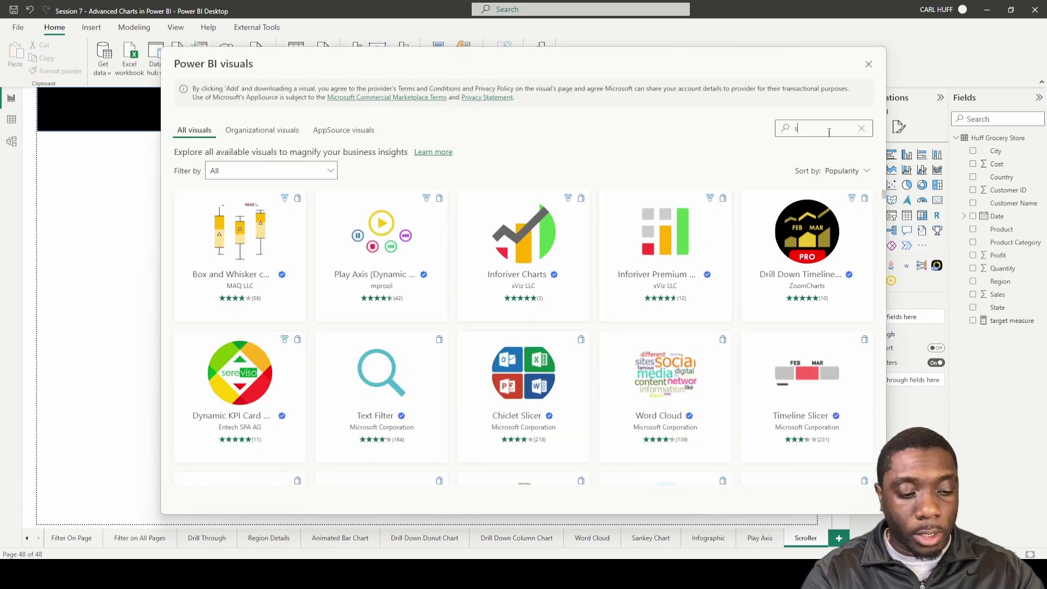
pyautogui.write('crol')
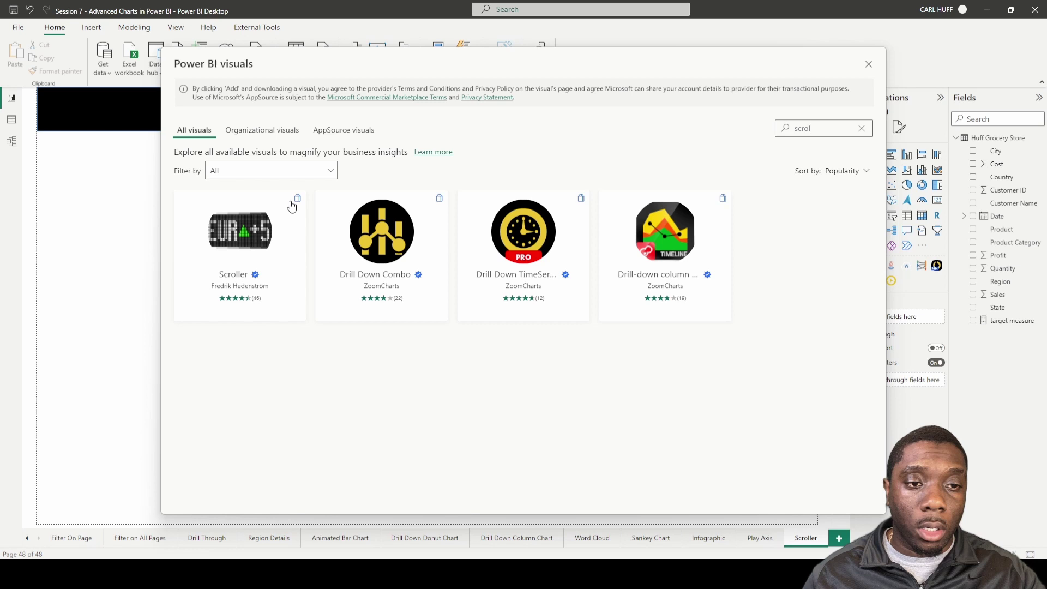
pyautogui.click(258, 230)
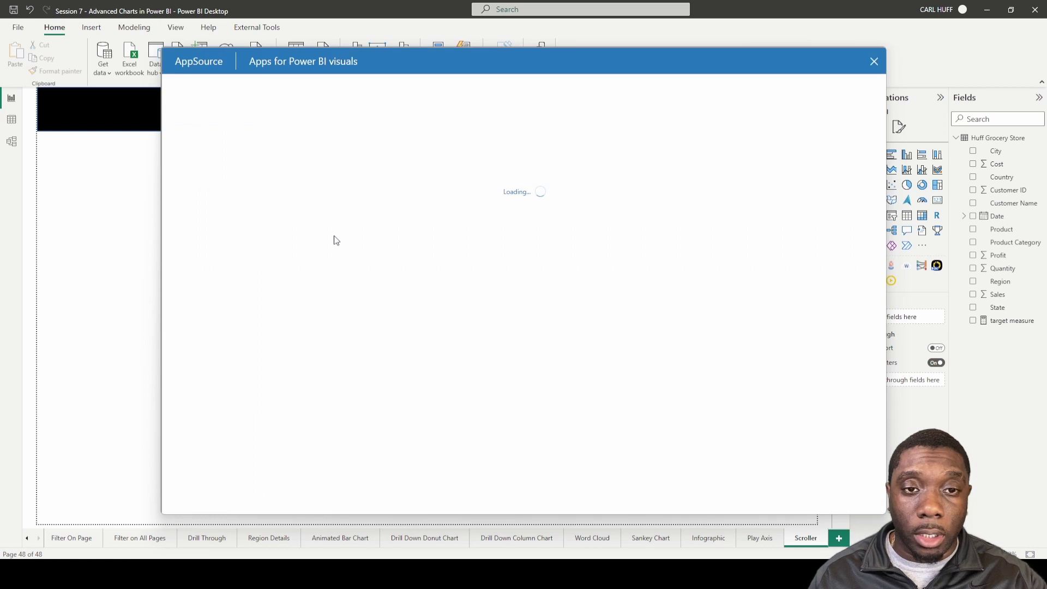
pyautogui.click(241, 223)
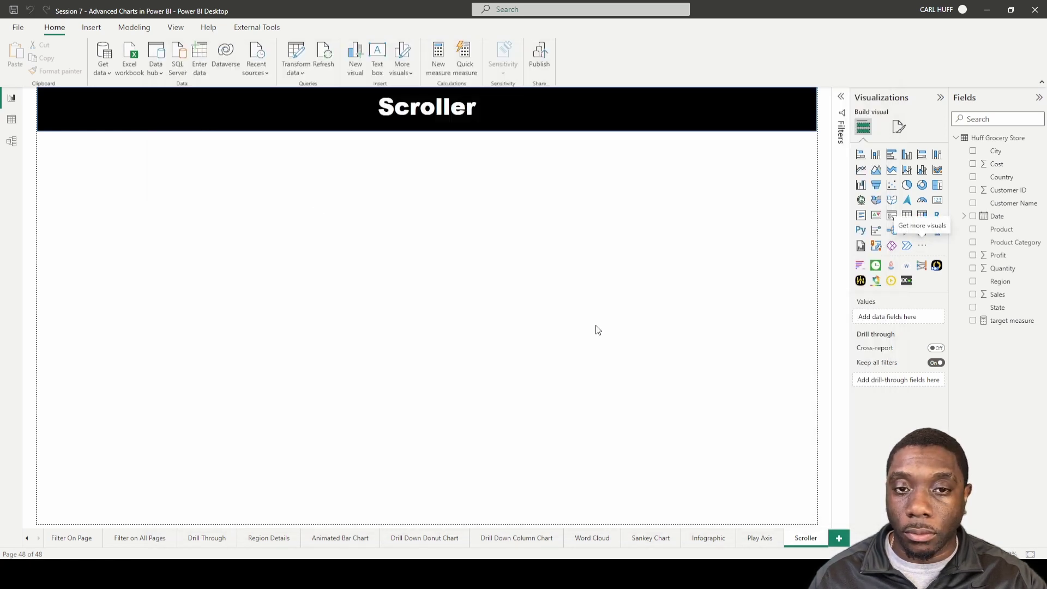
pyautogui.click(614, 302)
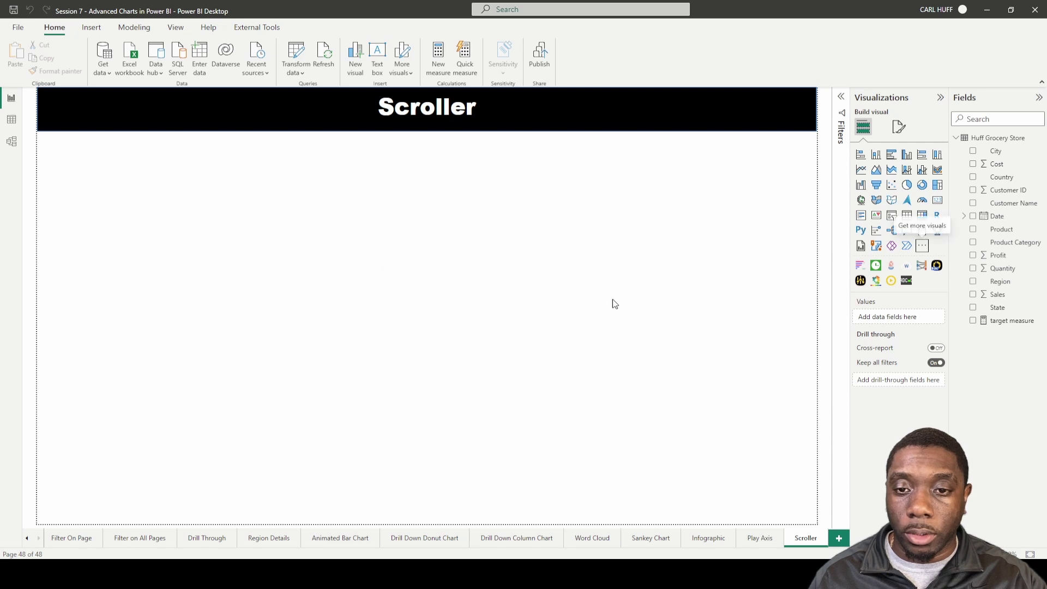
# Place a Scroller visual under the title banner as a thin full-width strip
pyautogui.click(906, 281)
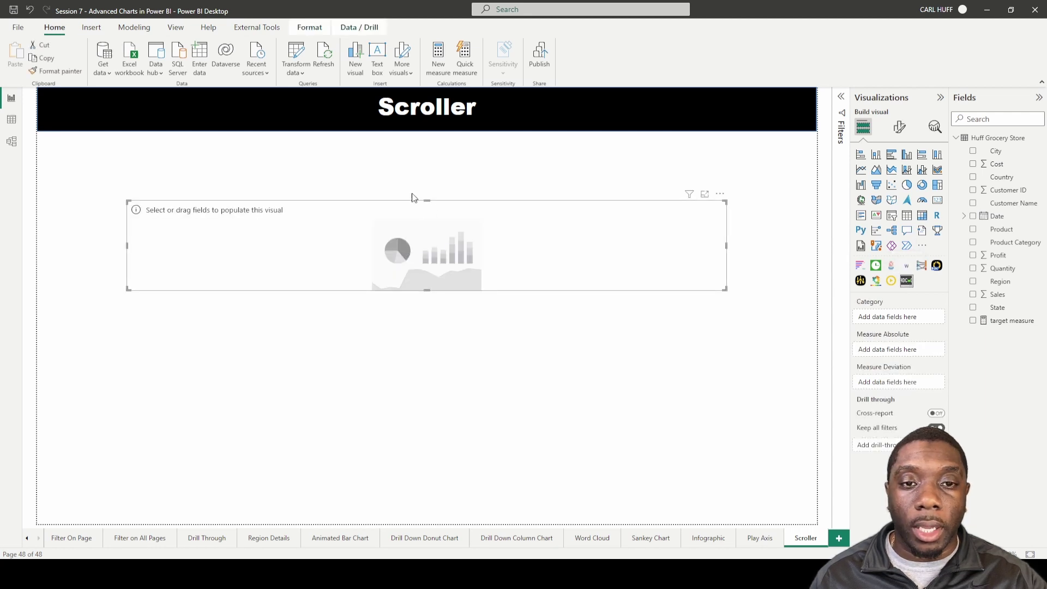
pyautogui.moveTo(413, 198); pyautogui.dragTo(403, 141)
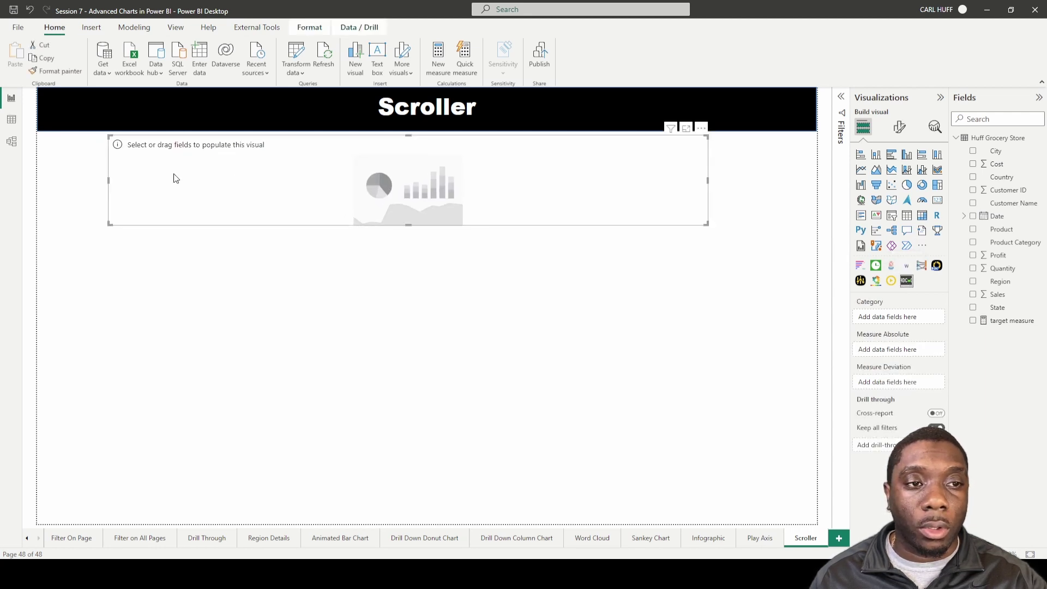
pyautogui.moveTo(108, 179); pyautogui.dragTo(37, 180)
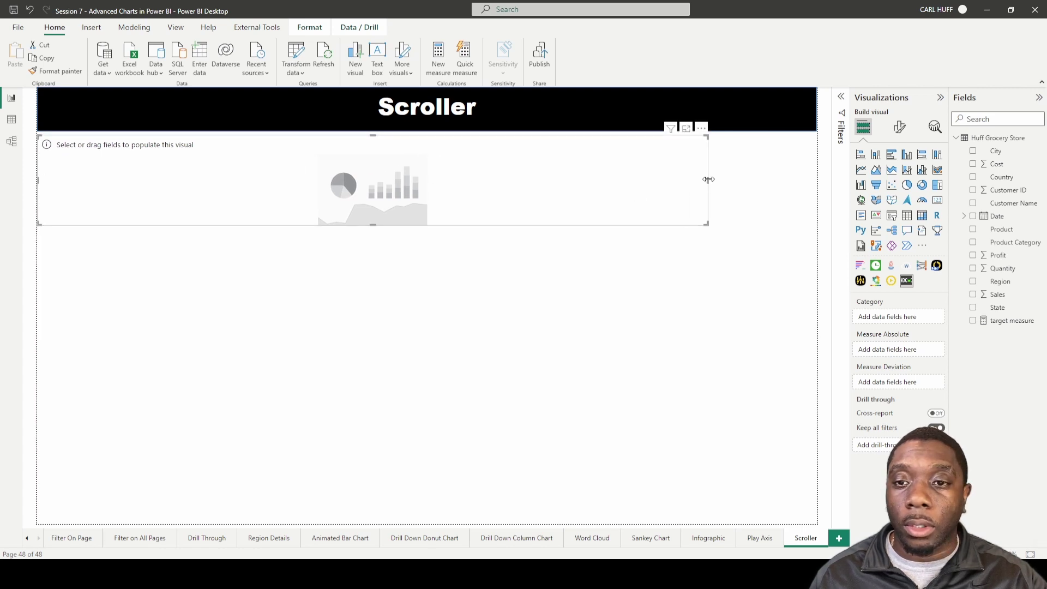
pyautogui.moveTo(708, 178); pyautogui.dragTo(821, 167)
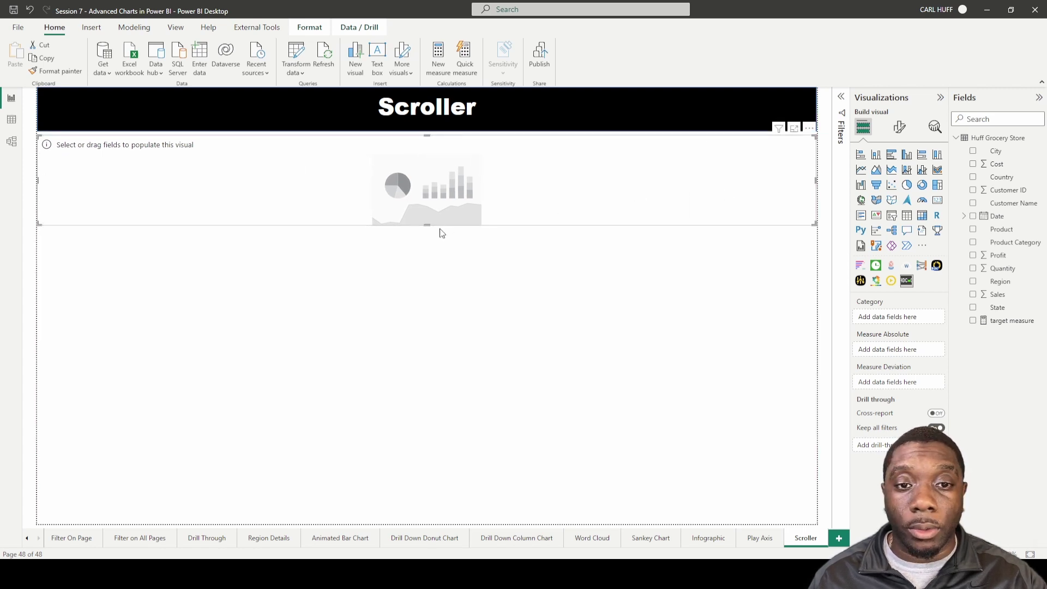
pyautogui.moveTo(423, 210)
pyautogui.mouseDown()
pyautogui.moveTo(420, 172)
pyautogui.moveTo(420, 204)
pyautogui.mouseUp()
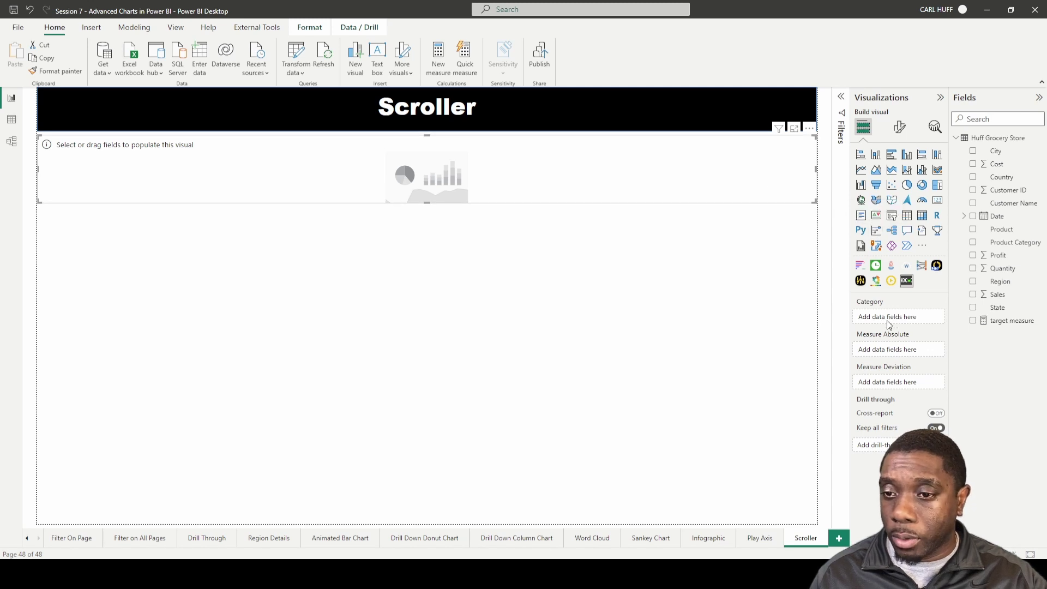
# Feed the Scroller with Product Category as categories and Sum of Sales as absolute measure
pyautogui.click(974, 243)
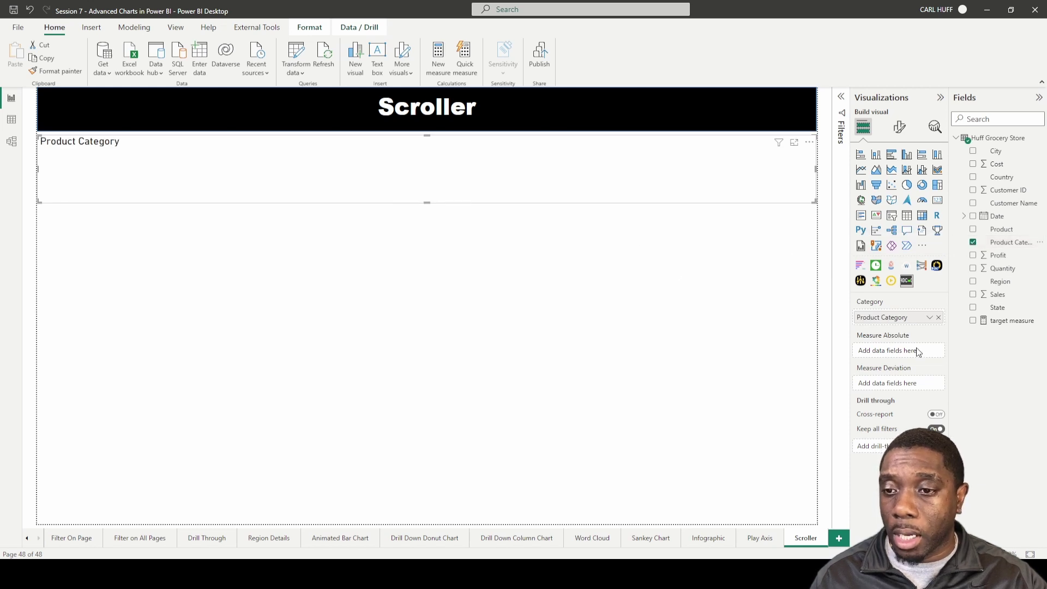
pyautogui.click(974, 295)
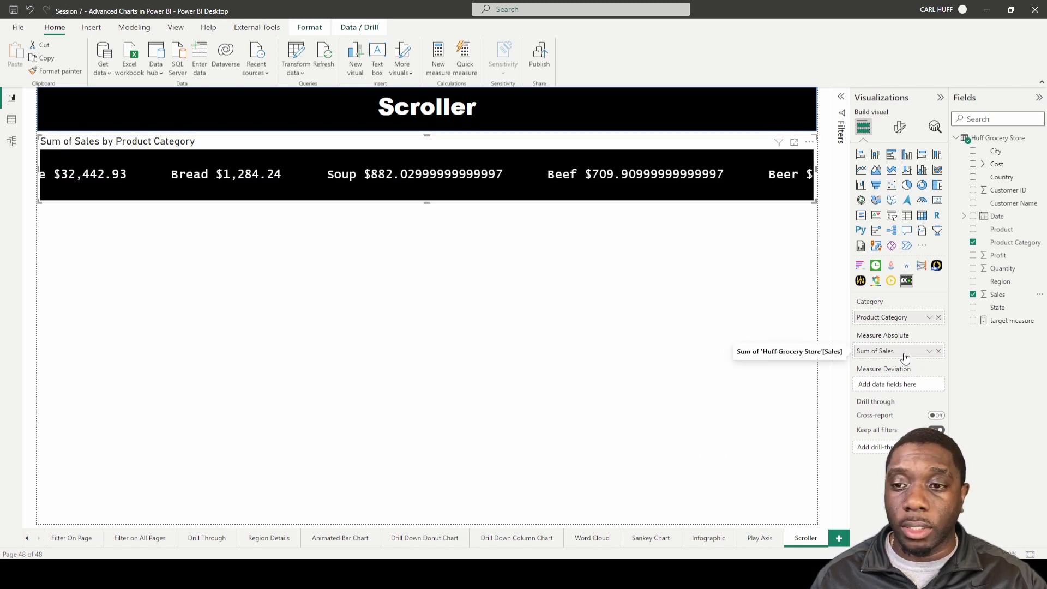
# Try changing the Sales column's data type to Whole number, then cancel
pyautogui.click(997, 295)
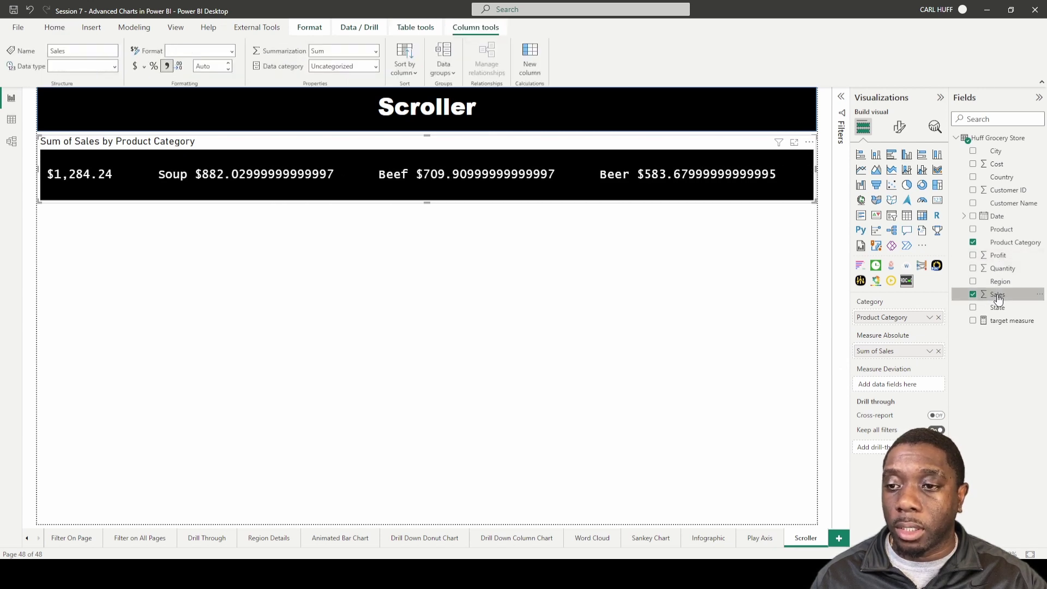
pyautogui.click(114, 67)
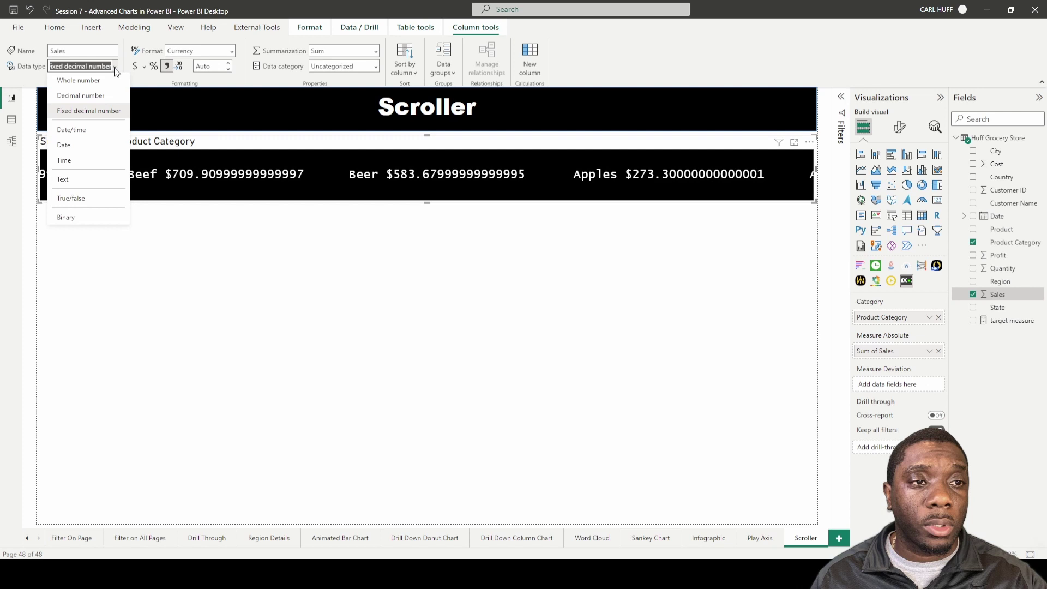
pyautogui.click(102, 82)
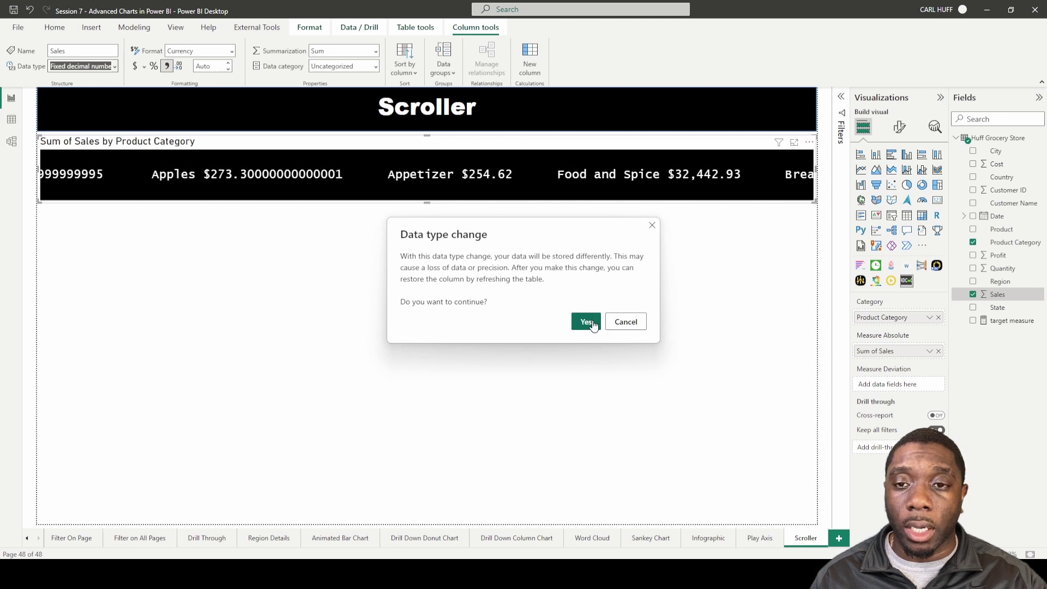
pyautogui.click(625, 322)
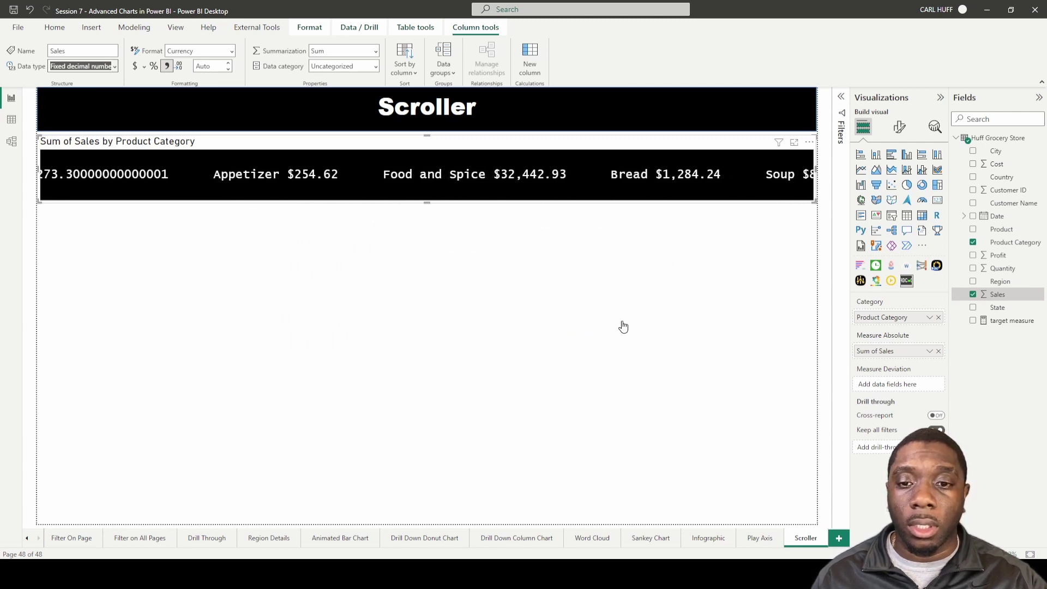
# Set the Sales column to 2 decimal places after trying 0, then deselect the visual
pyautogui.click(230, 72)
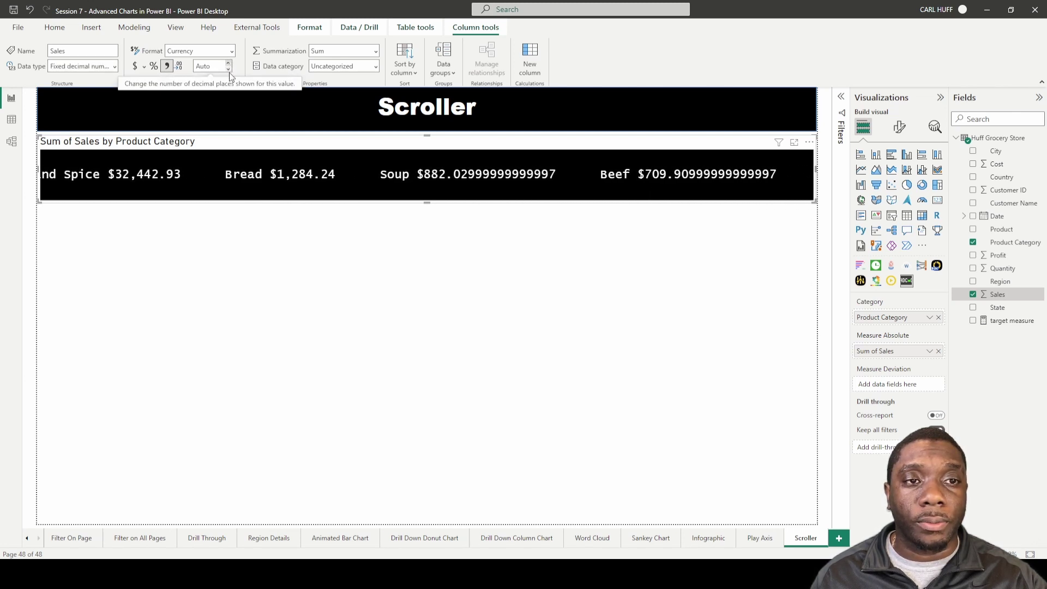
pyautogui.click(228, 69)
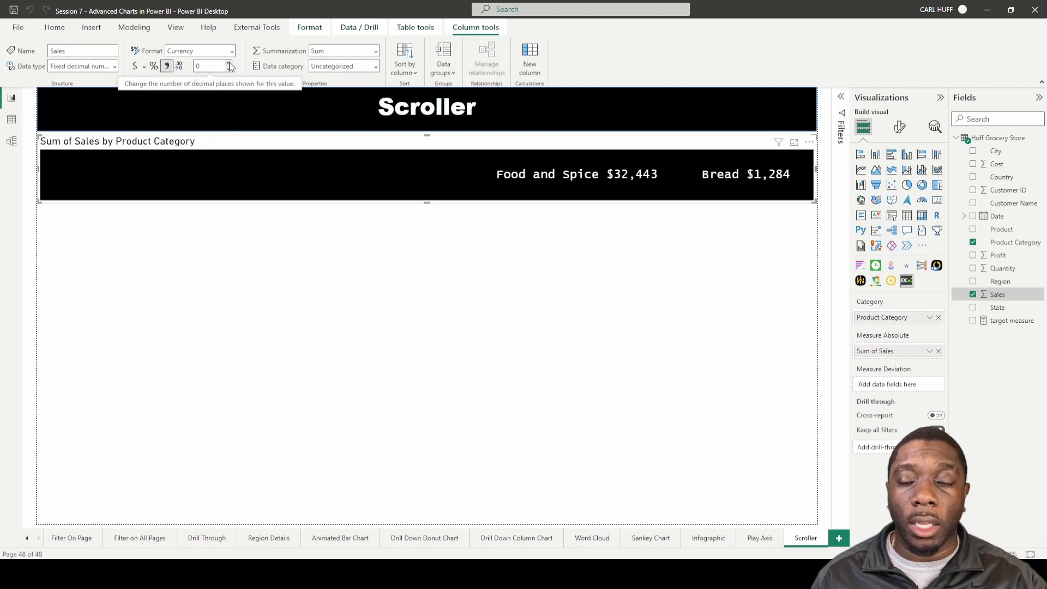
pyautogui.click(229, 66)
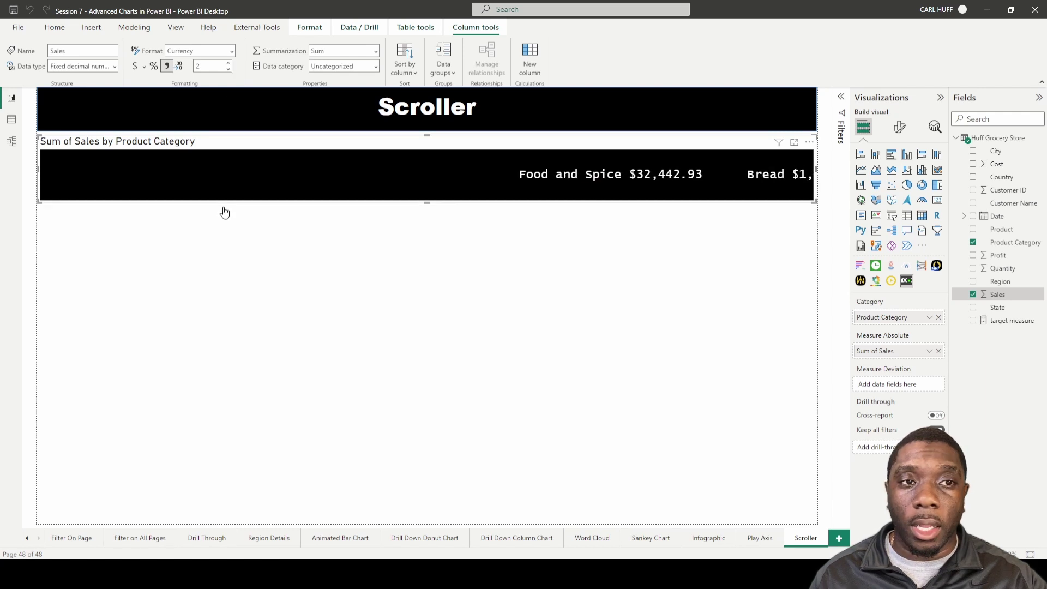
pyautogui.click(325, 256)
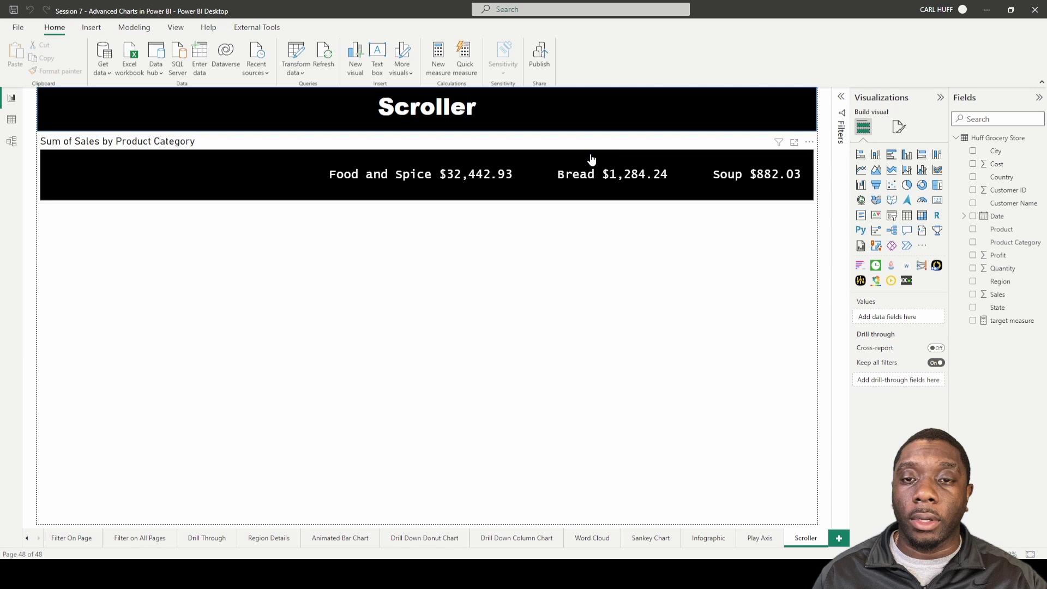
# Move Sum of Sales from Measure Absolute to Measure Deviation on the selected Scroller
pyautogui.click(235, 144)
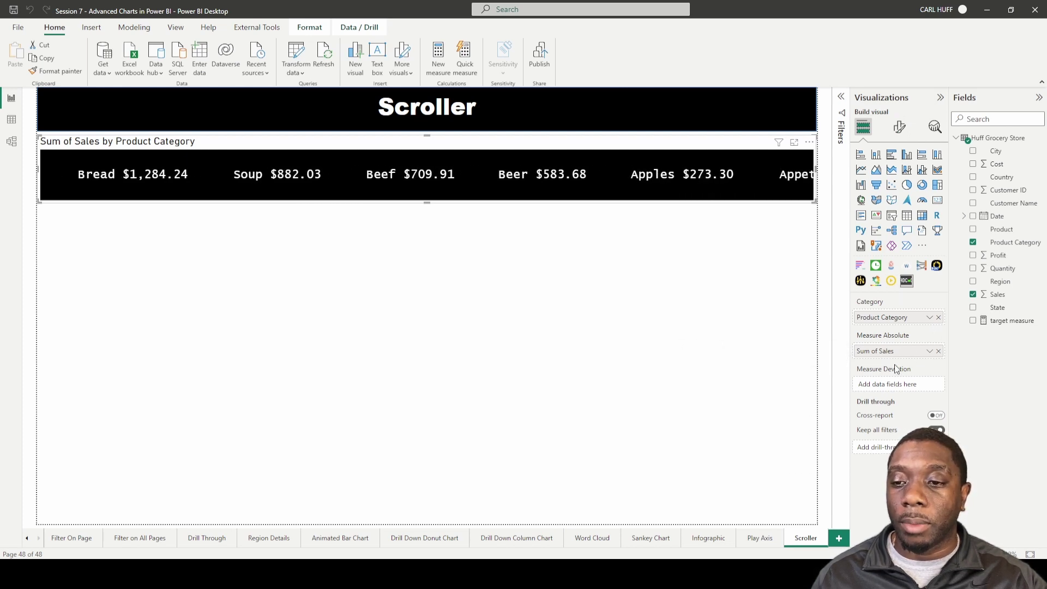
pyautogui.moveTo(888, 352); pyautogui.dragTo(898, 384)
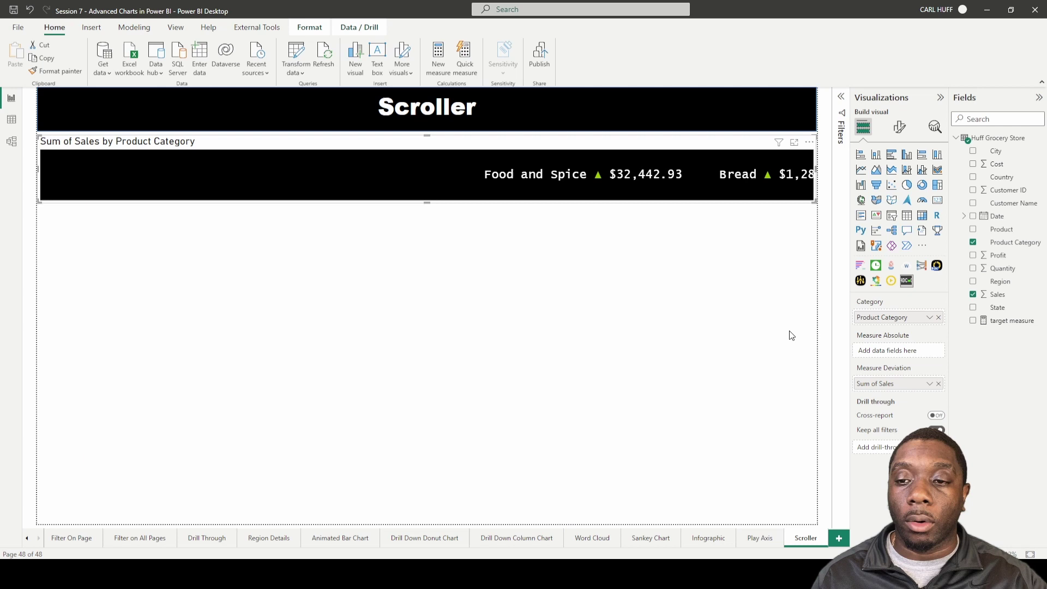
pyautogui.click(900, 129)
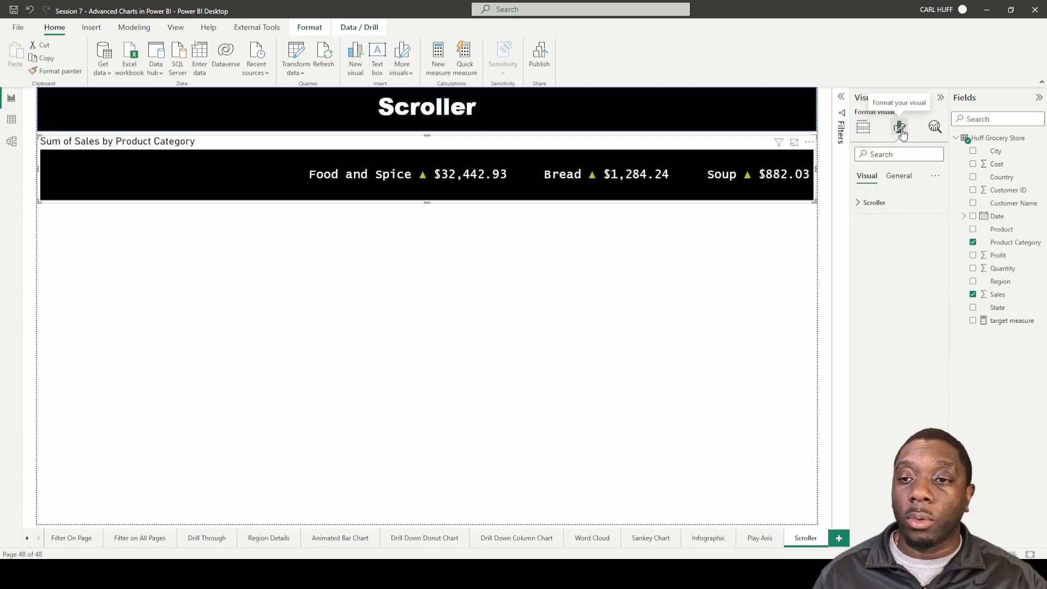
# In the Scroller format settings, turn on Auto-size font and toggle the status indicator
pyautogui.click(873, 202)
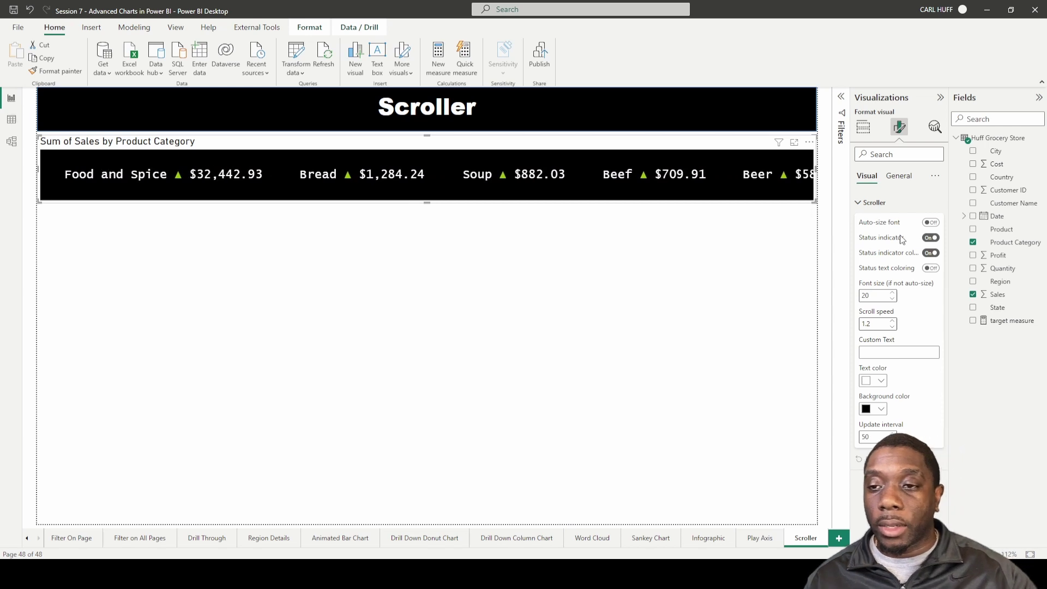
pyautogui.click(931, 223)
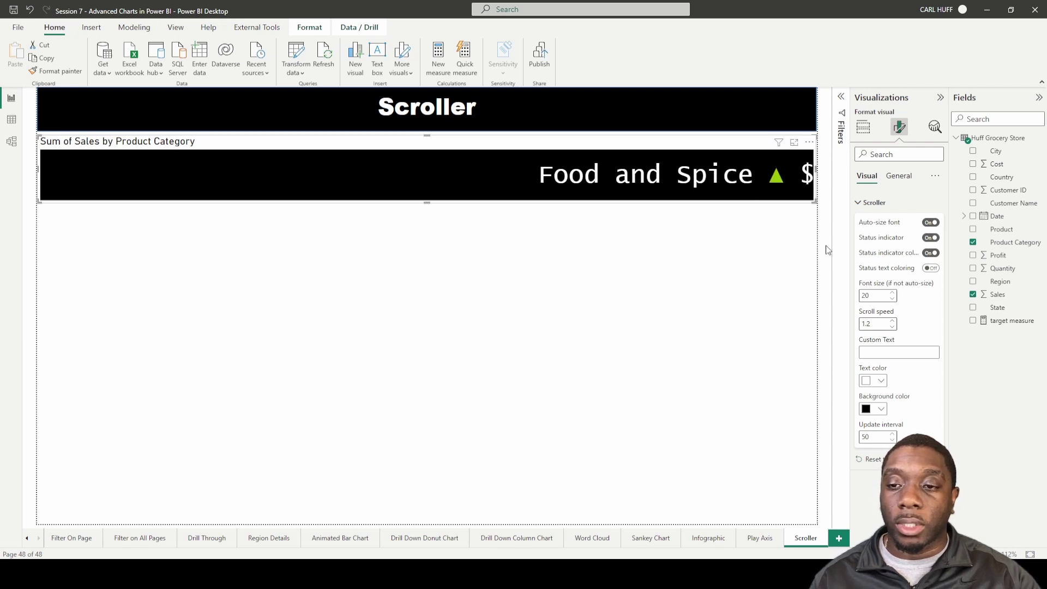
pyautogui.click(930, 238)
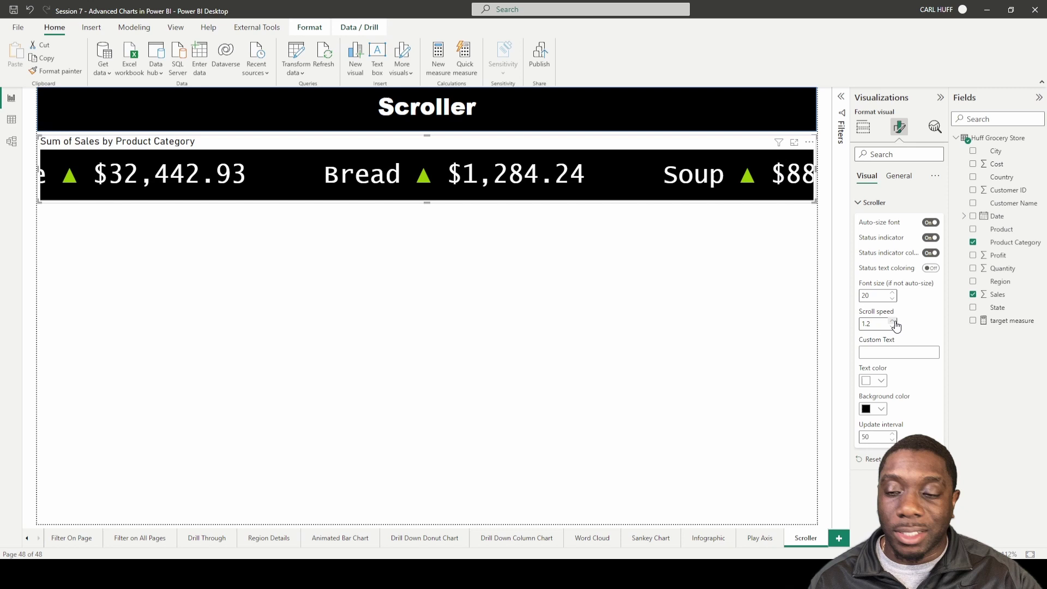
# Change the Scroller's scroll speed, entering 5 and then 3
pyautogui.press('BackSpace')
pyautogui.press('BackSpace')
pyautogui.press('BackSpace')
pyautogui.write('5')
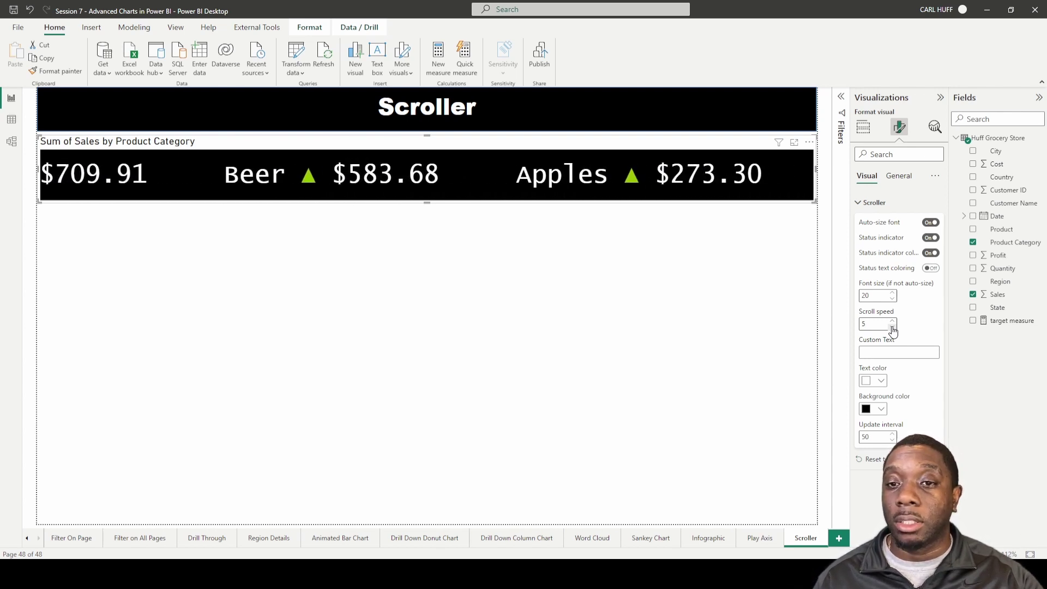
pyautogui.press('BackSpace')
pyautogui.write('3')
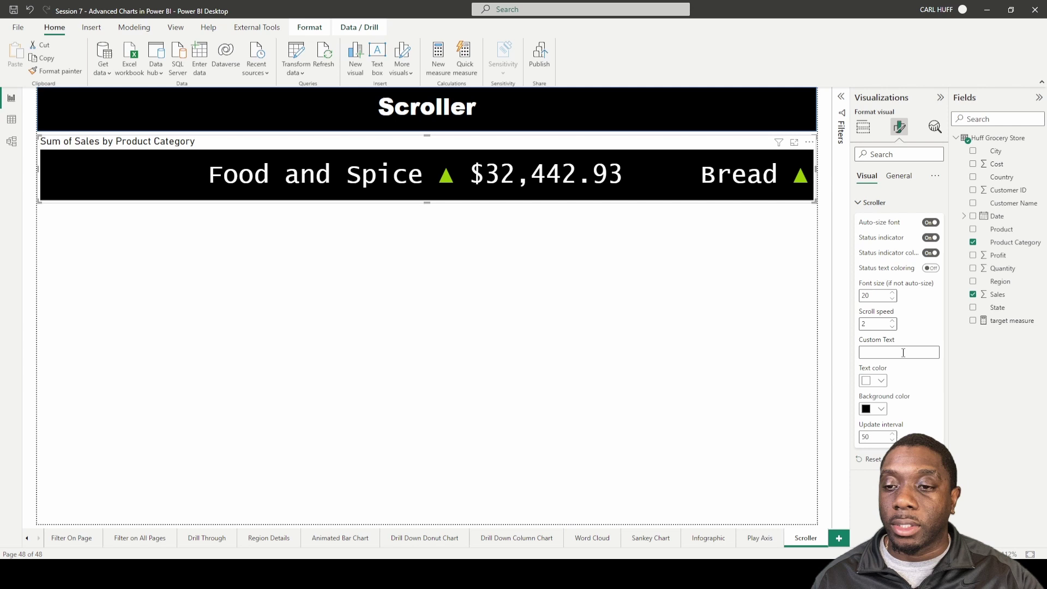
pyautogui.click(903, 352)
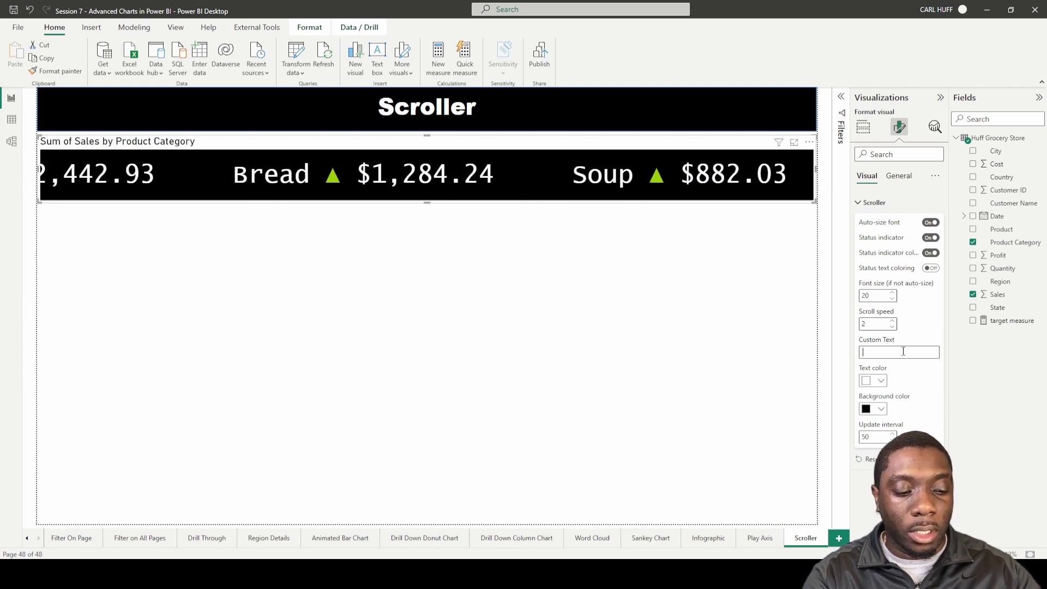
pyautogui.write('Sales')
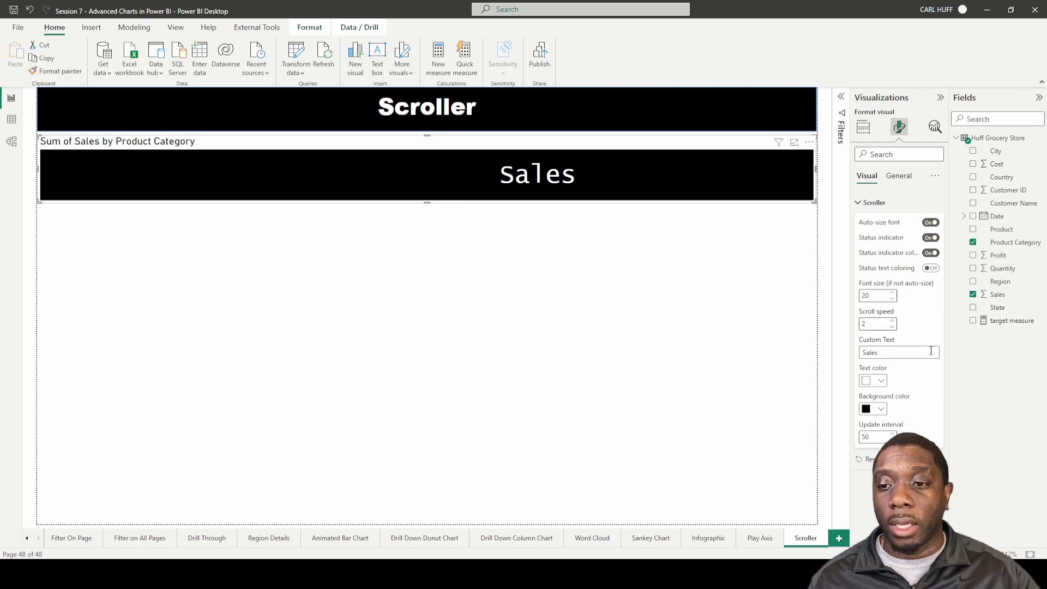
pyautogui.doubleClick(896, 354)
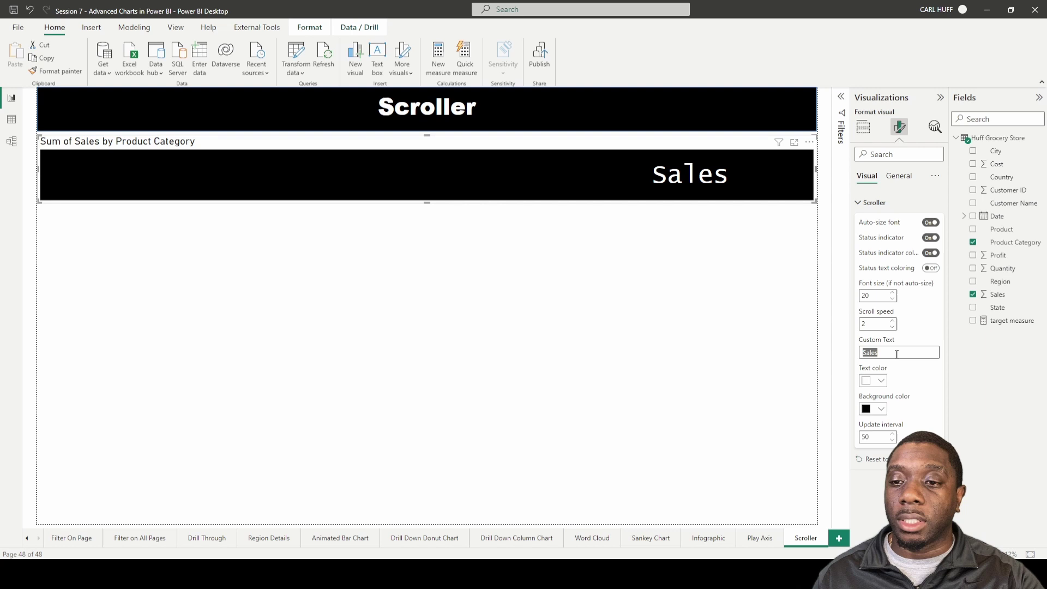
pyautogui.press('BackSpace')
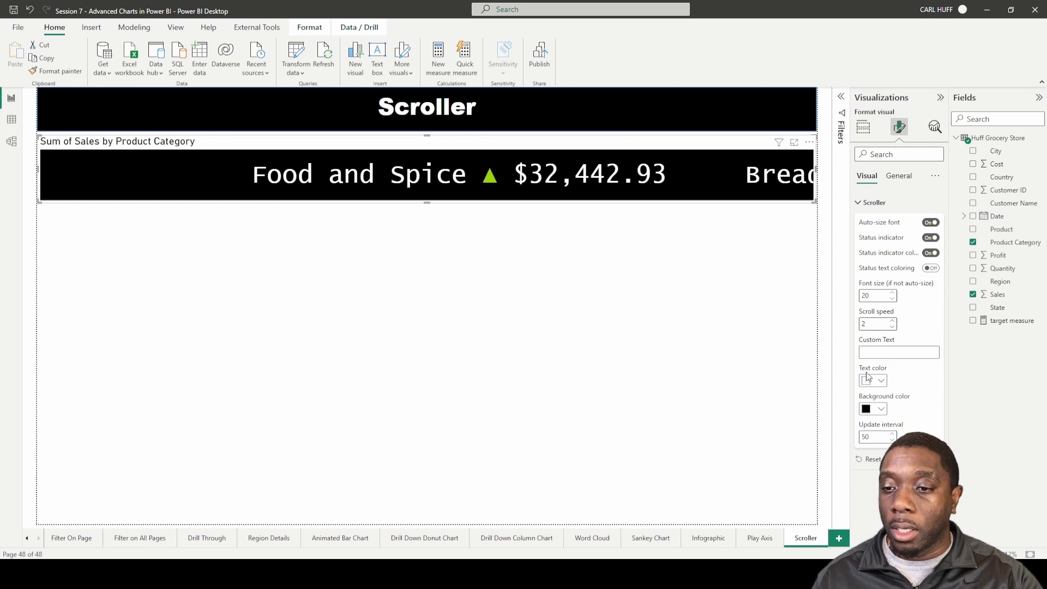
pyautogui.click(882, 380)
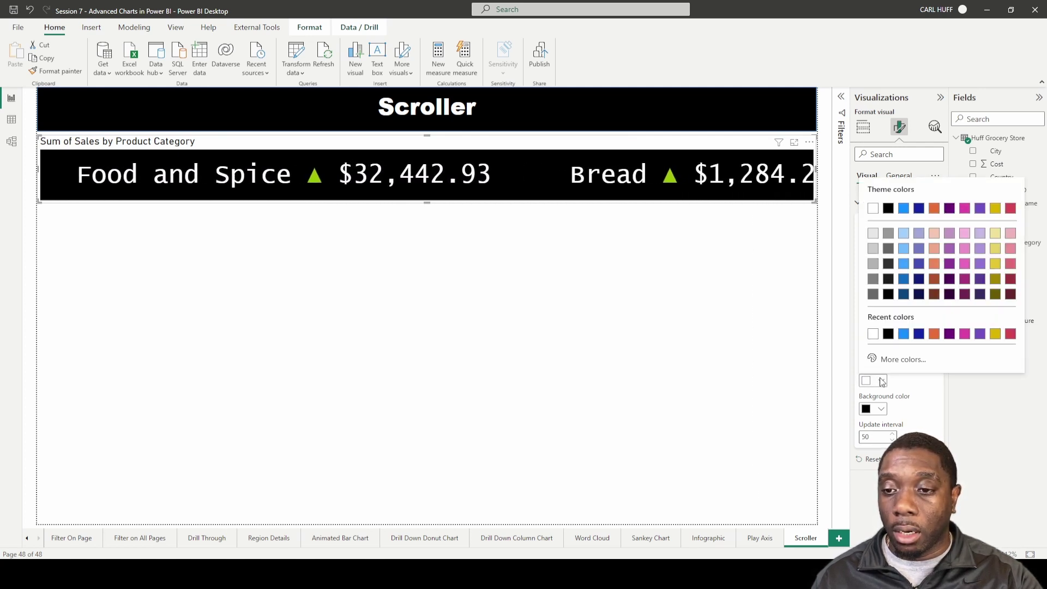
pyautogui.click(904, 234)
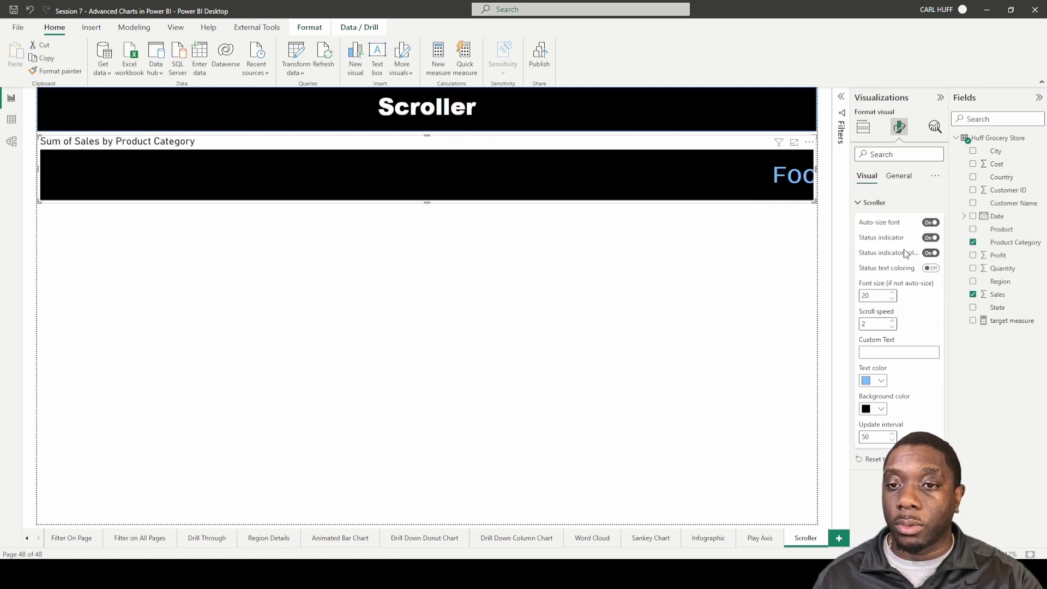
pyautogui.click(881, 381)
pyautogui.click(875, 213)
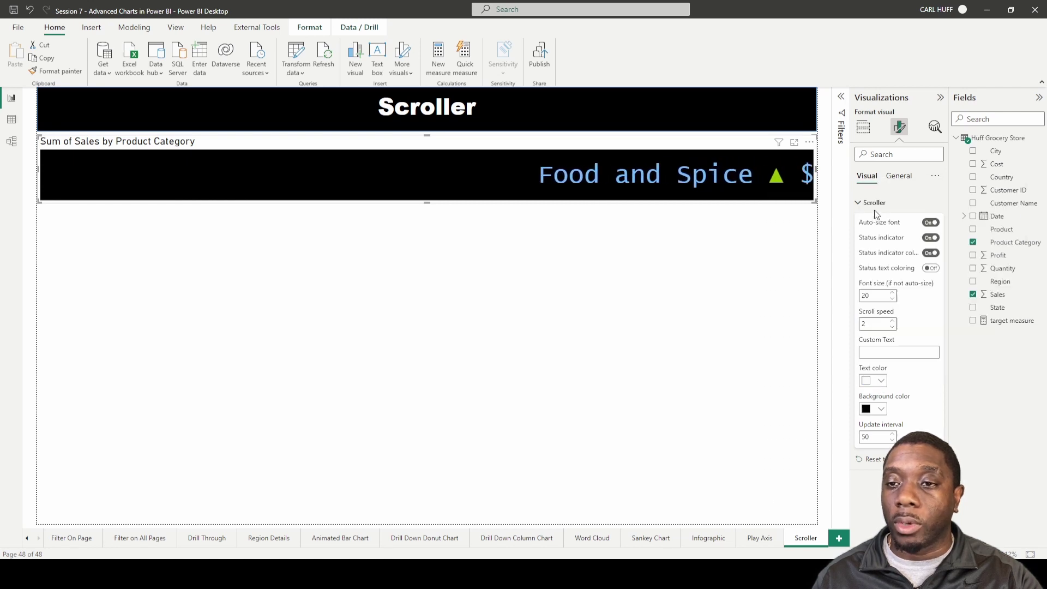
pyautogui.click(882, 410)
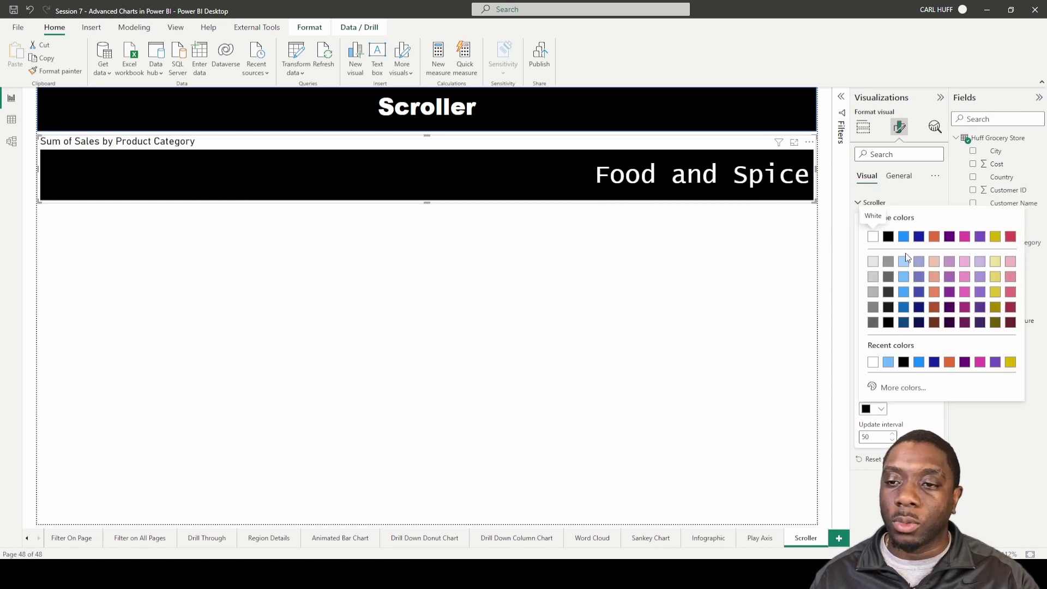
pyautogui.click(996, 237)
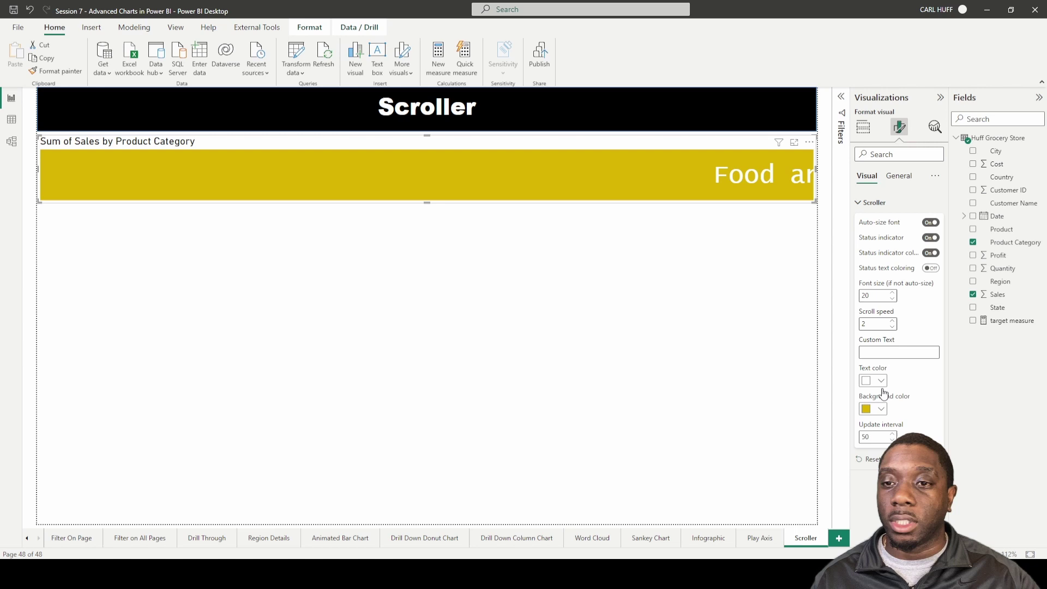
pyautogui.click(882, 410)
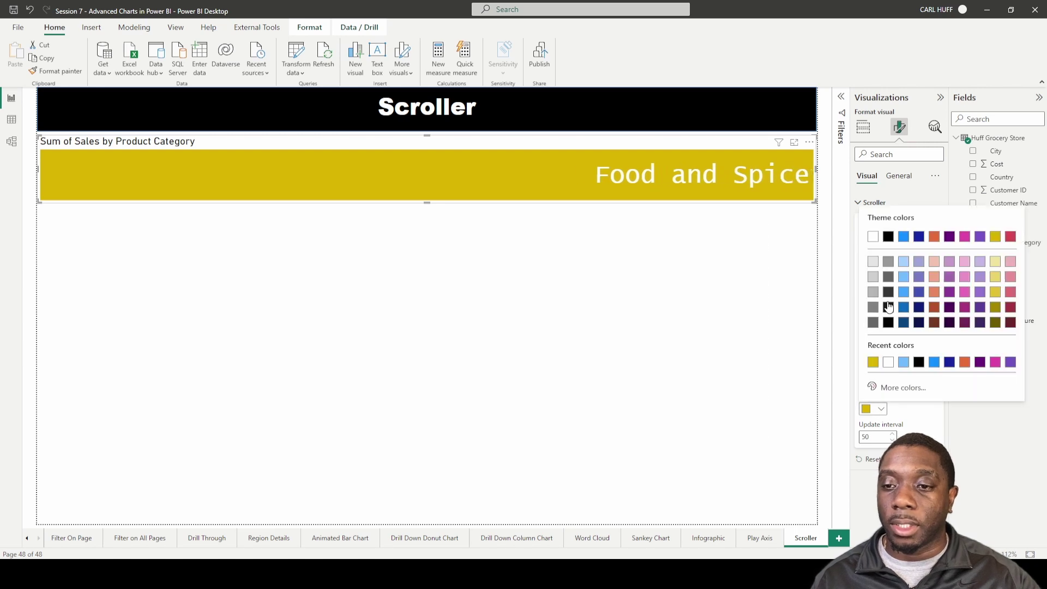
pyautogui.click(888, 238)
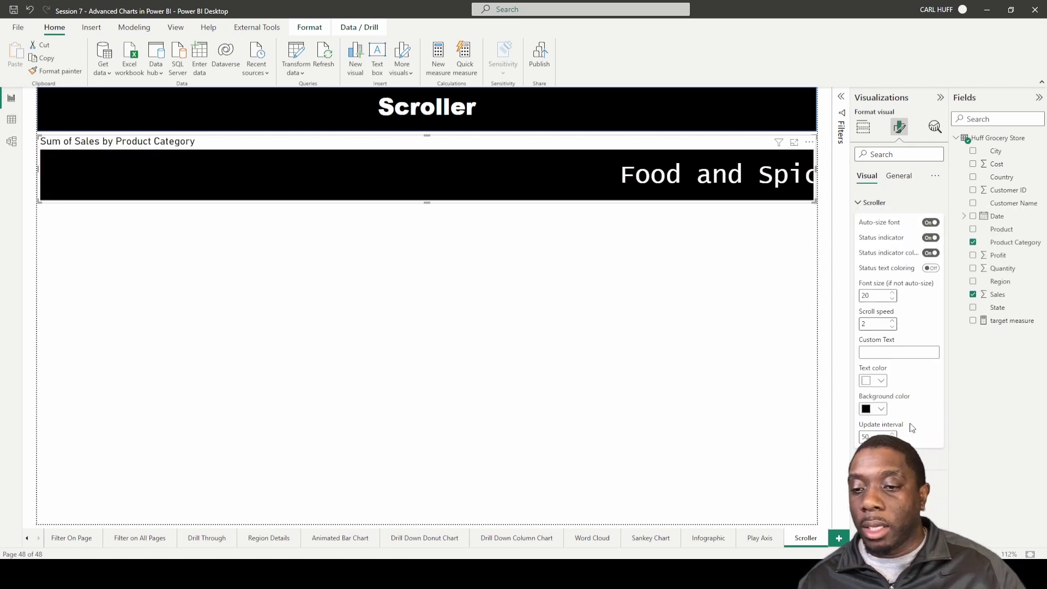